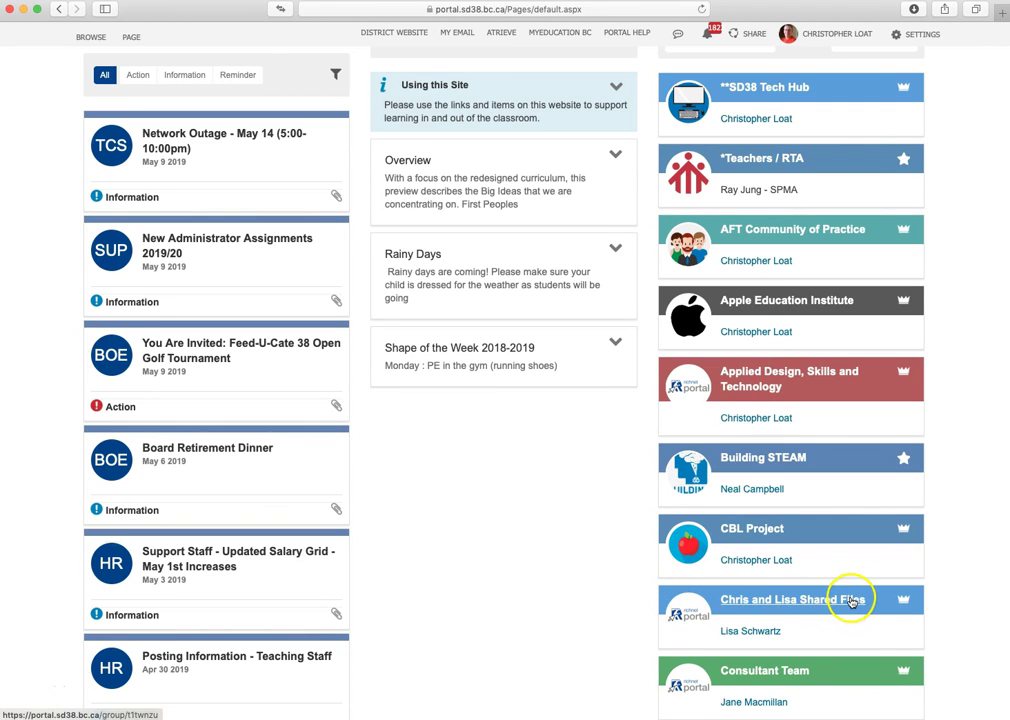
- Open the shared-files group site from the My Groups list
scroll(849, 594, "up", 1)
scroll(849, 594, "up", 3)
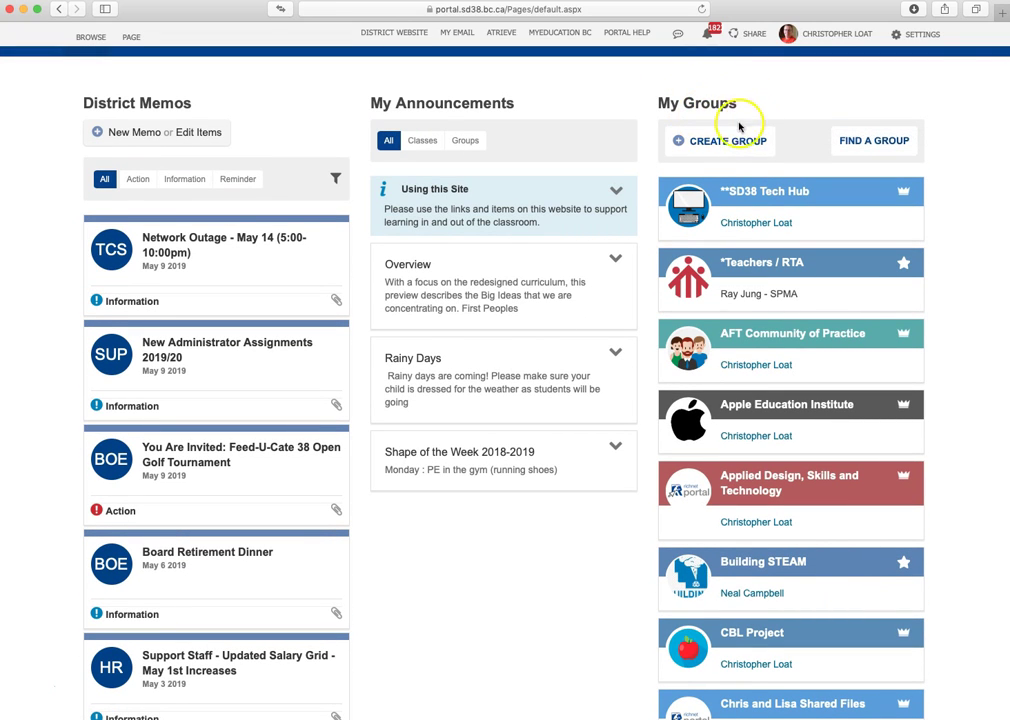
scroll(838, 243, "down", 4)
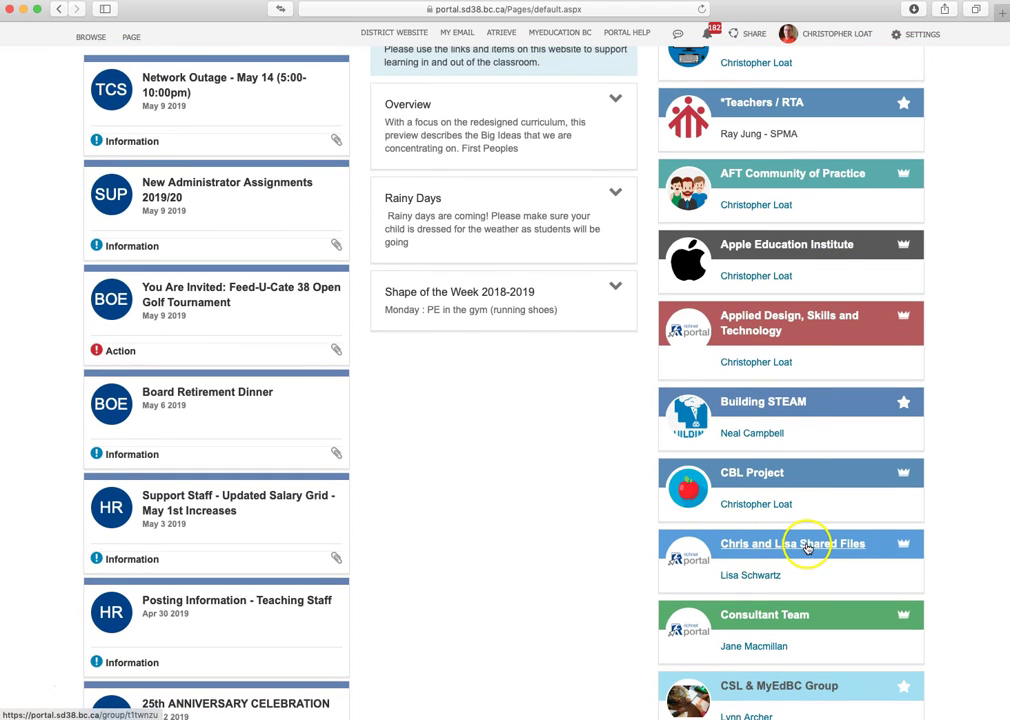
left_click(806, 546)
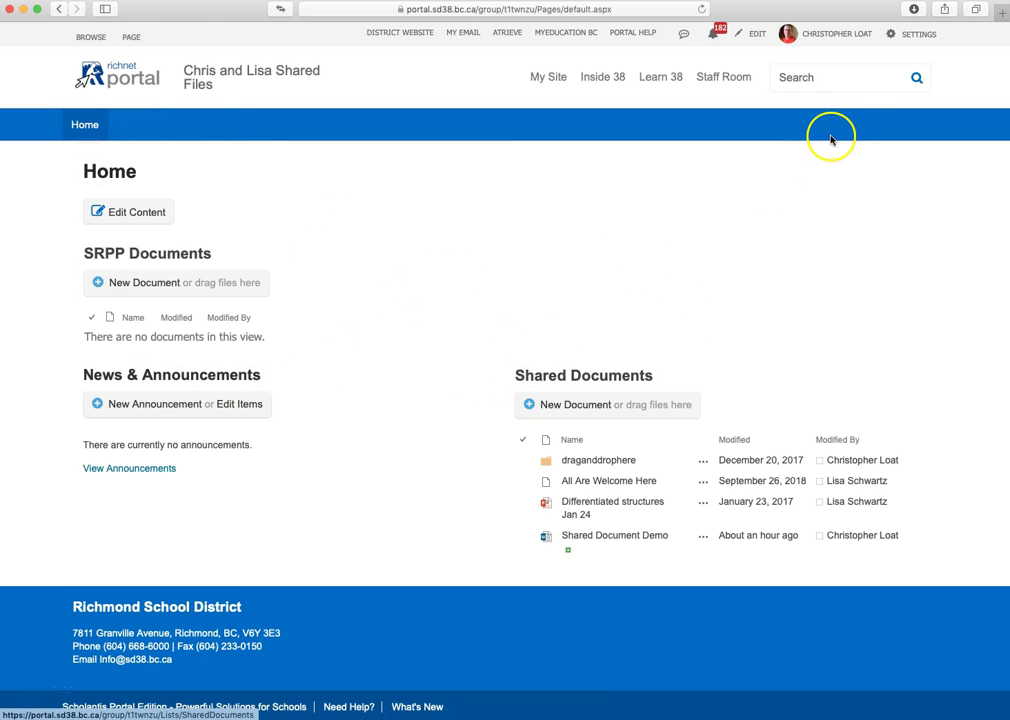
left_click(911, 35)
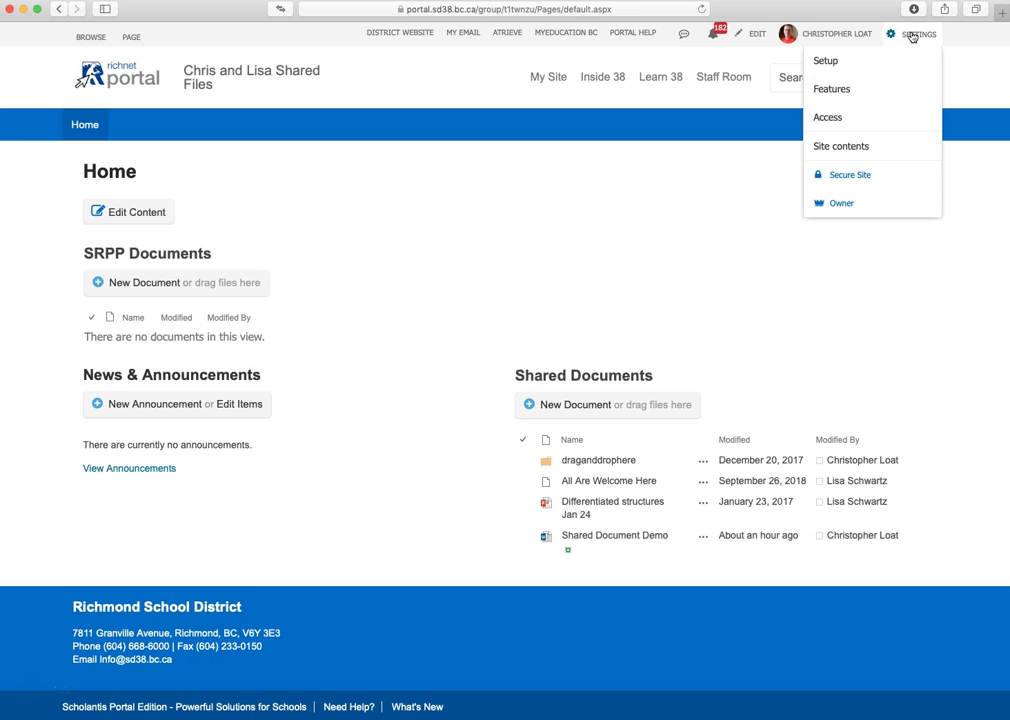
left_click(833, 89)
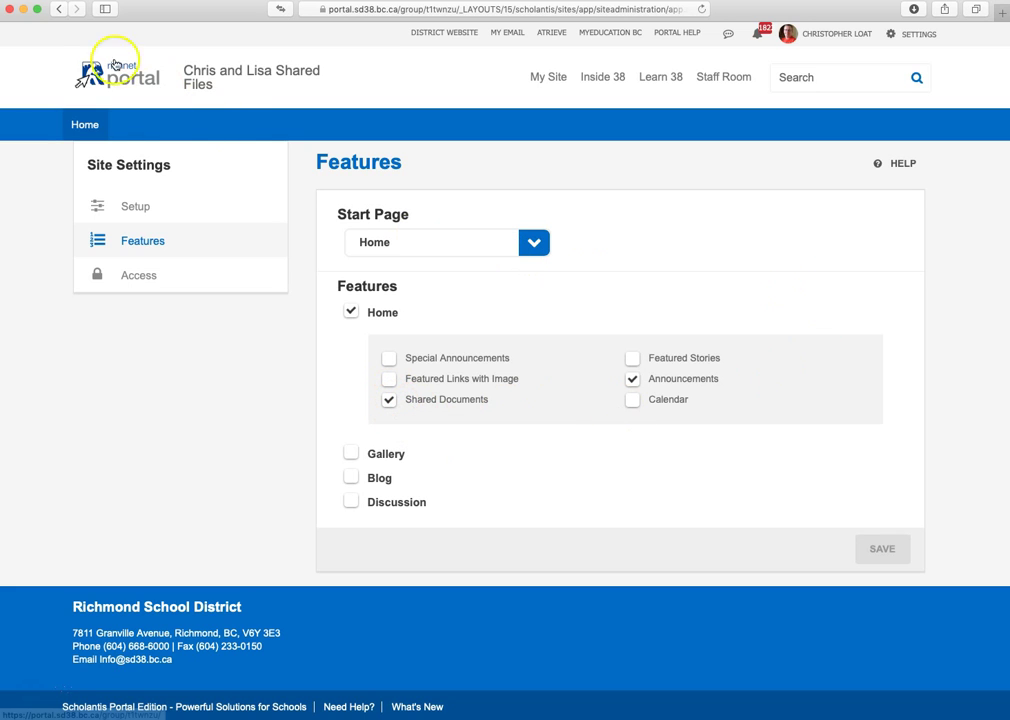
left_click(58, 12)
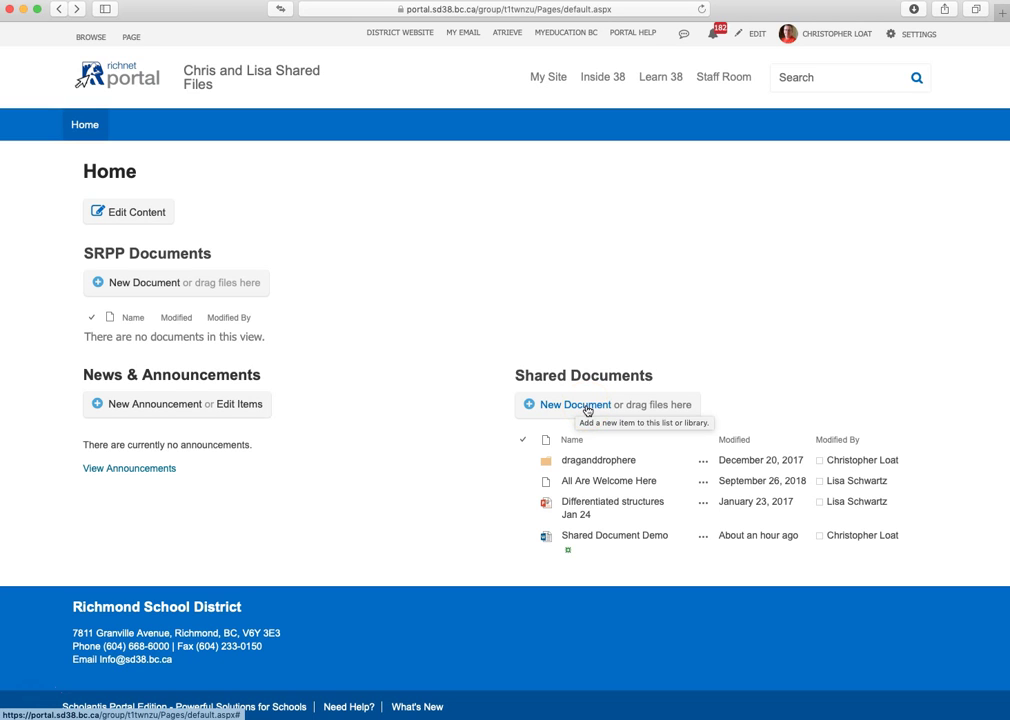
- Create a blank Word document named 'Test Doc for Screencast' in Shared Documents
left_click(587, 408)
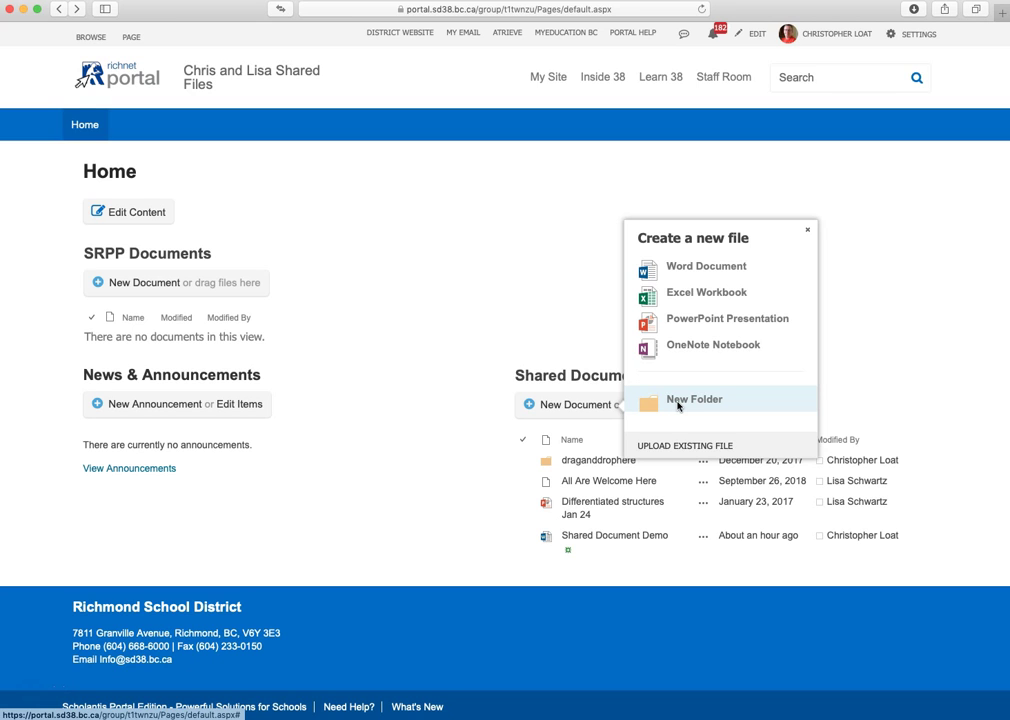
left_click(683, 270)
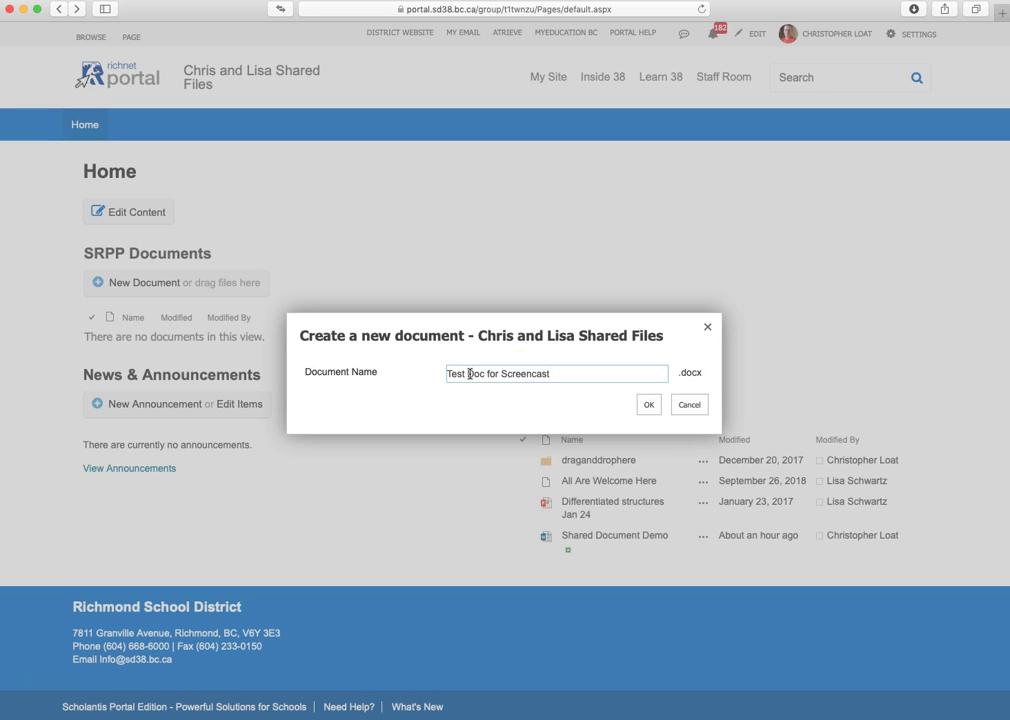
left_click(649, 405)
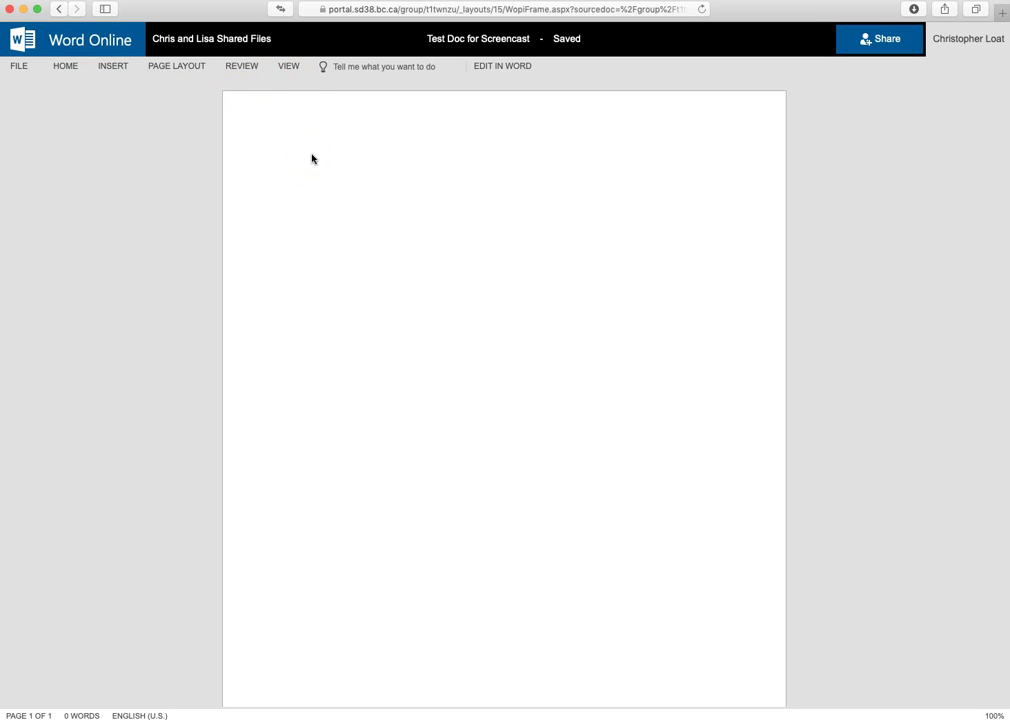
- Type 'I can start typing here.' in the document and bring up the Share invitation
type("I can start typing here.")
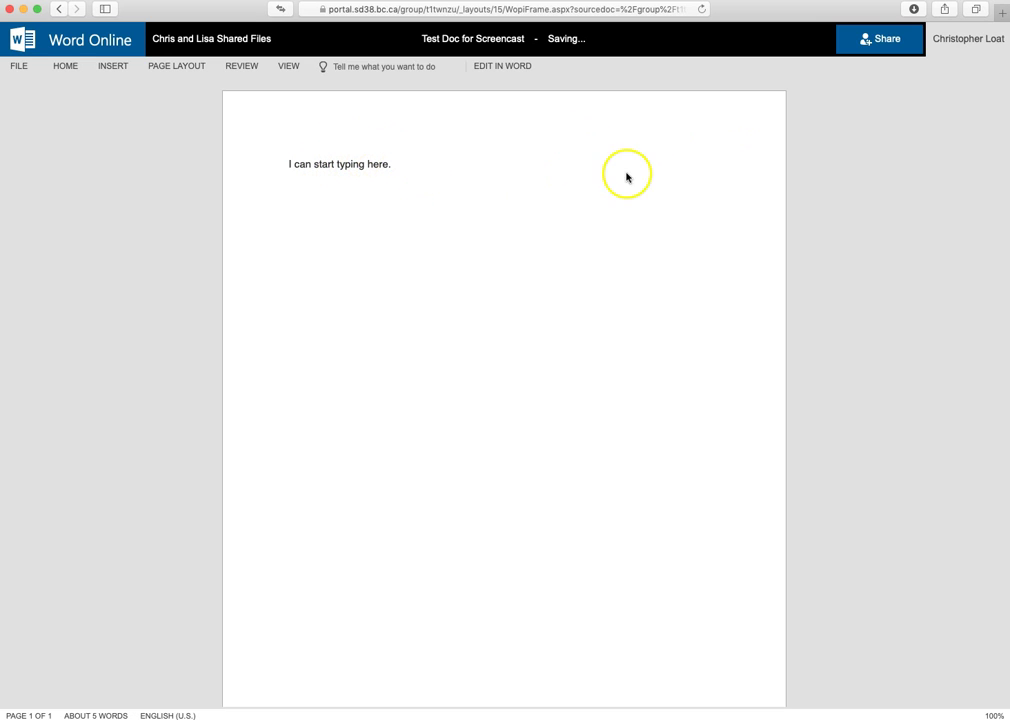
left_click(880, 42)
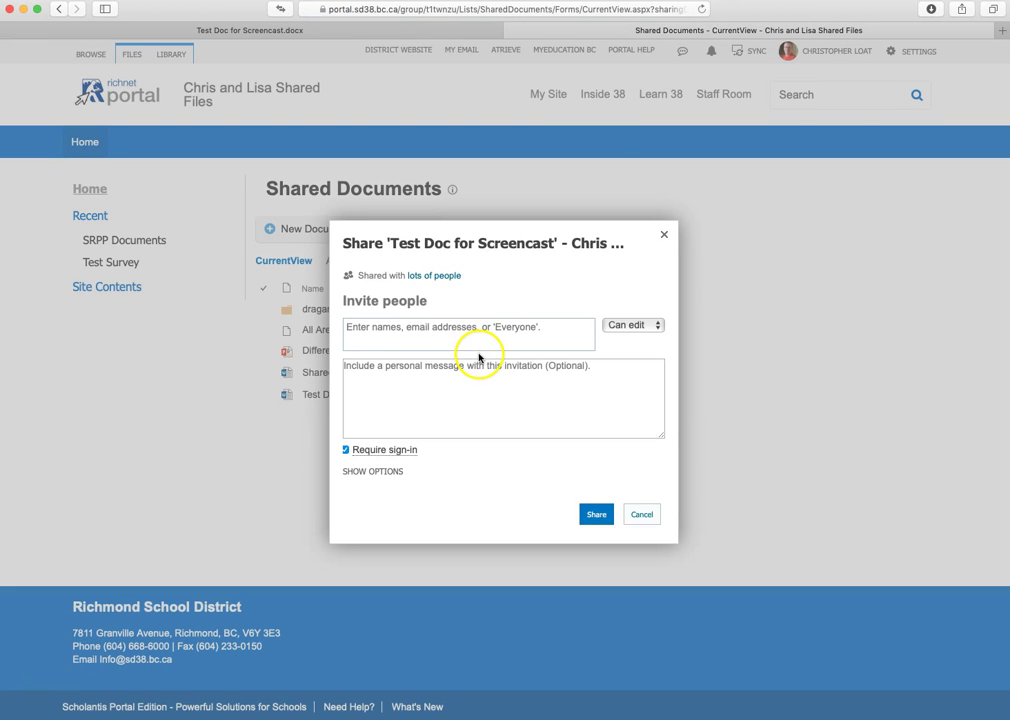
- Invite the colleague and let her open the document without signing in
left_click(422, 328)
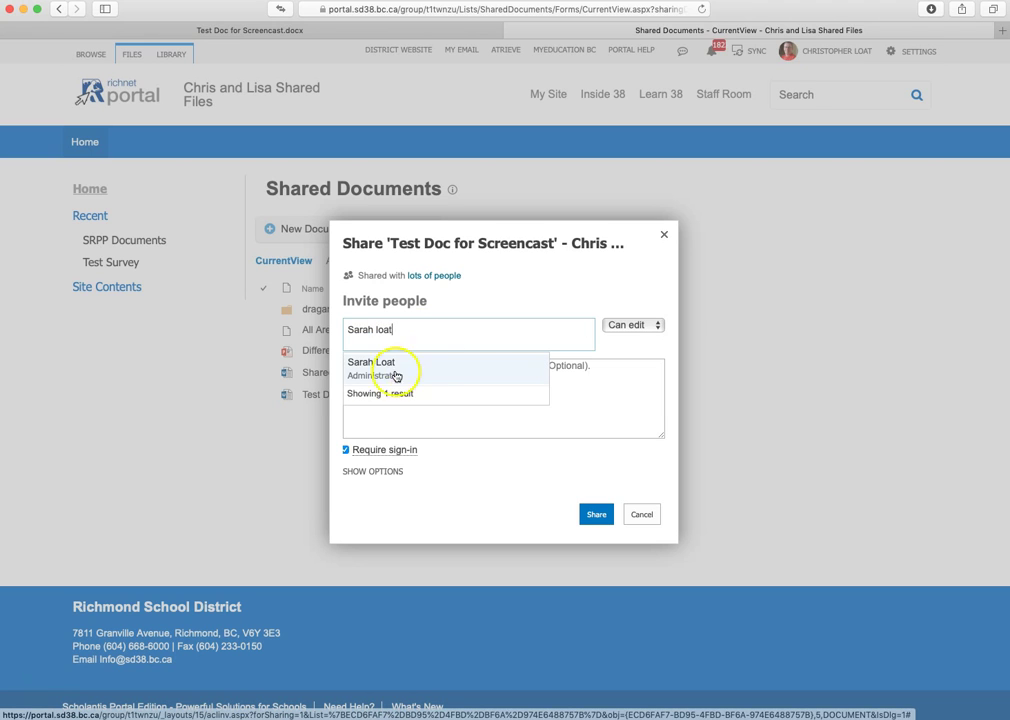
left_click(383, 368)
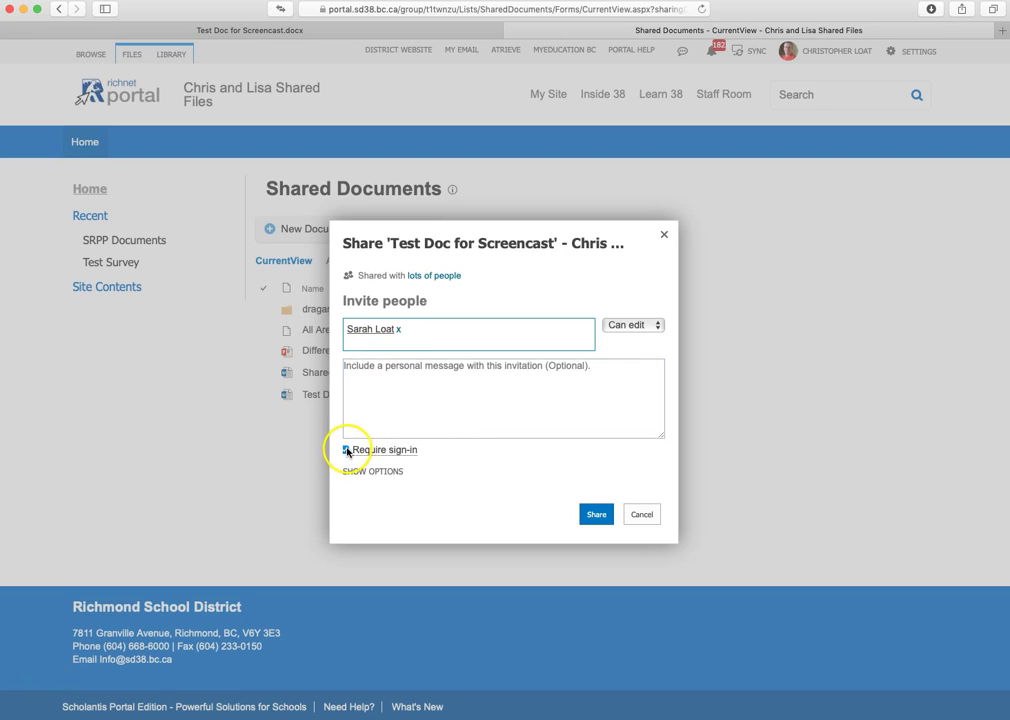
mouse_move(377, 456)
left_click(345, 451)
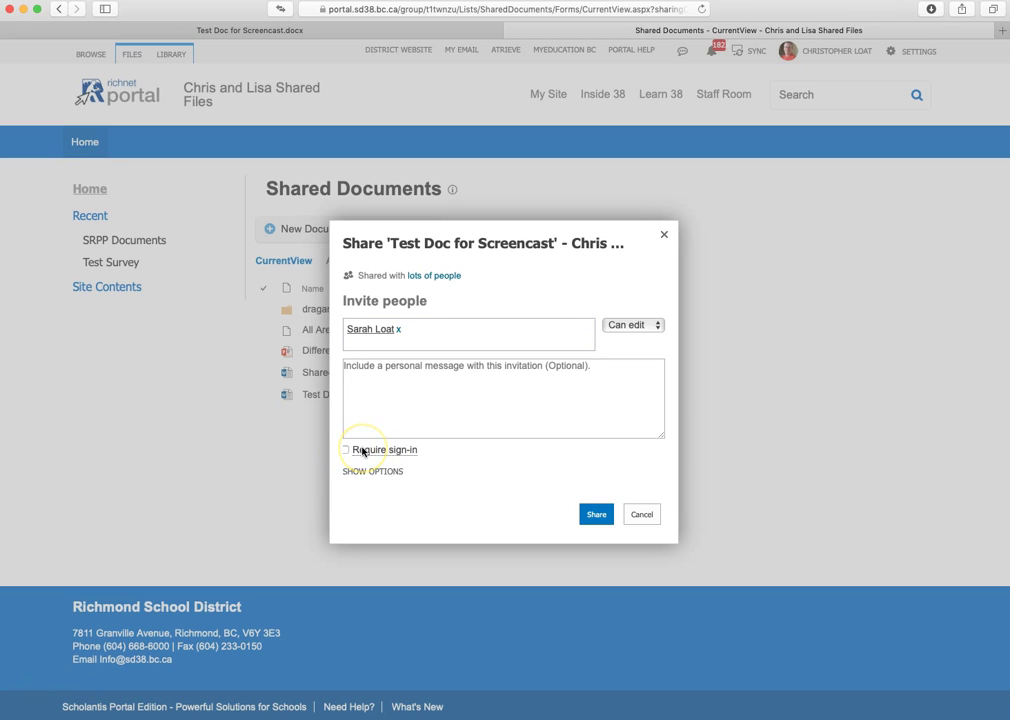
mouse_move(363, 452)
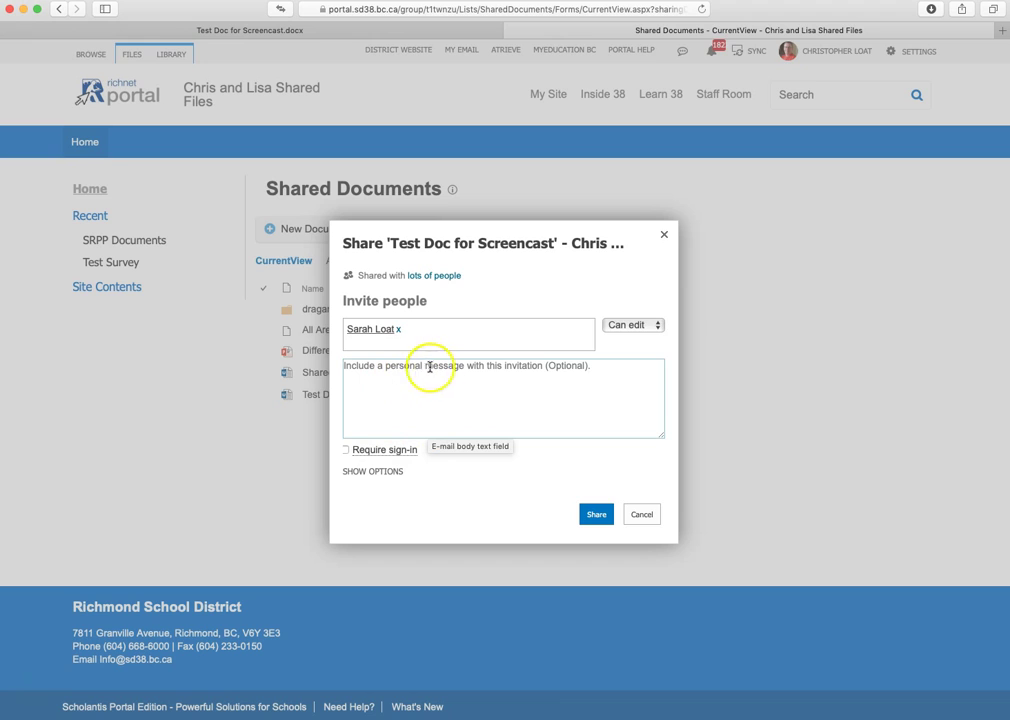
- Set the colleague's permission to Can edit and send the sharing invitation
left_click(656, 323)
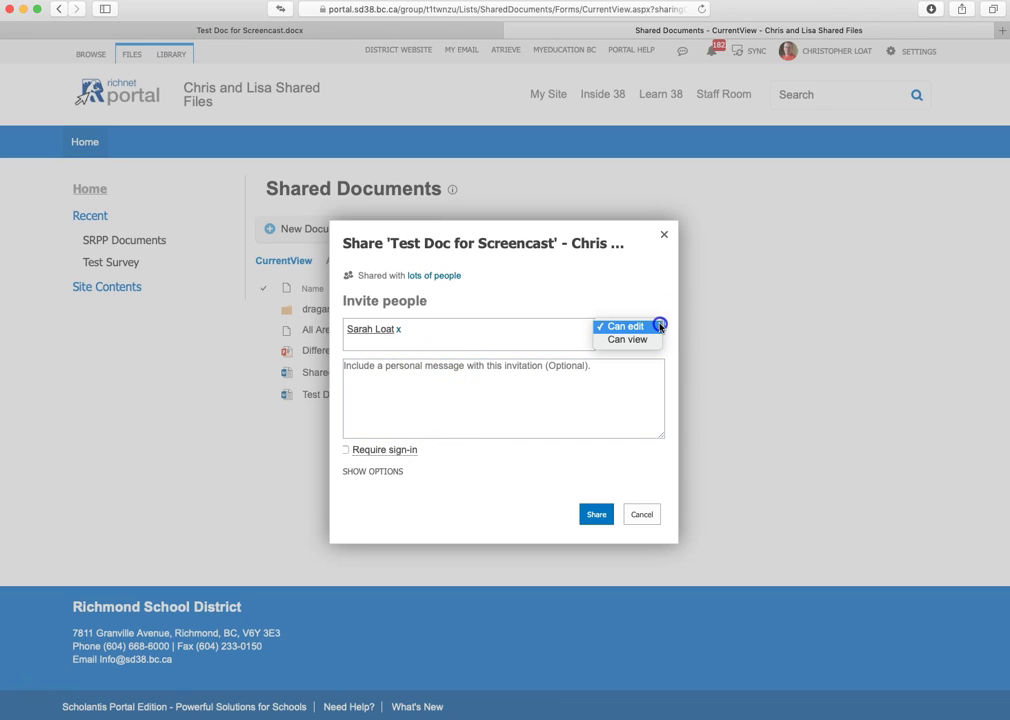
left_click(655, 341)
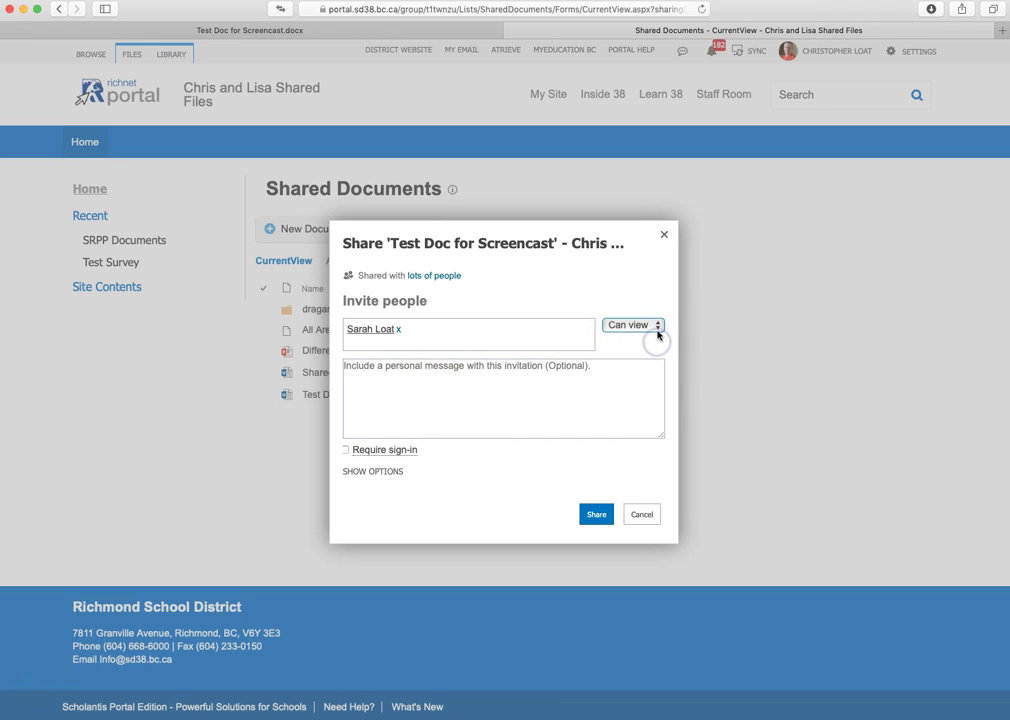
left_click(658, 326)
left_click(651, 312)
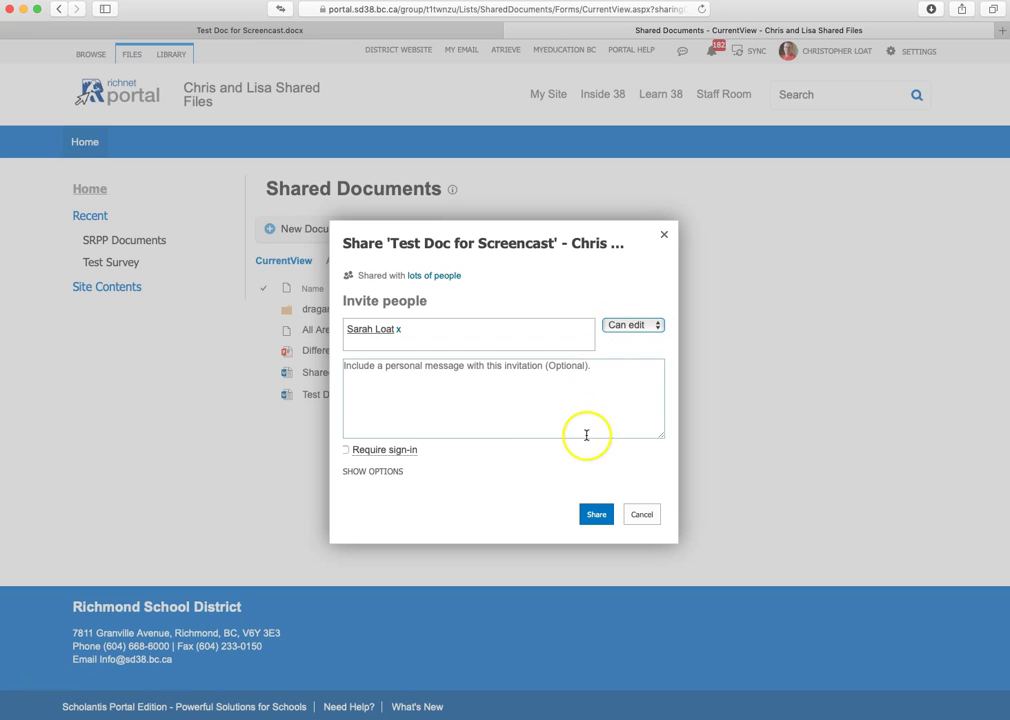
left_click(592, 515)
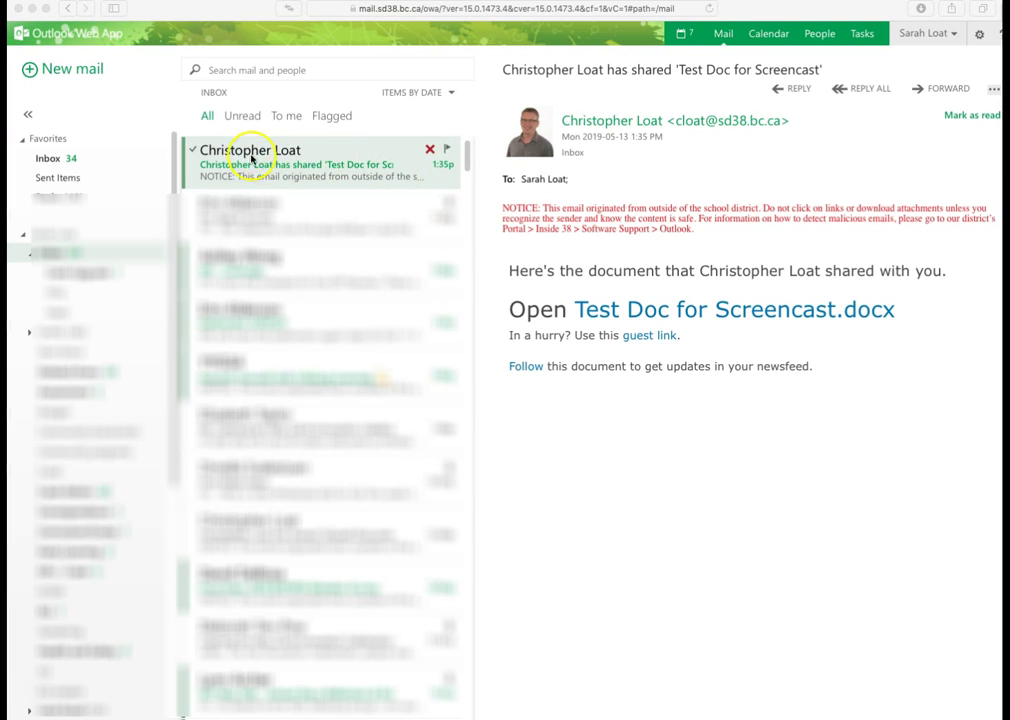
- Open Test Doc for Screencast as a guest from the link in the Outlook sharing email
left_click(619, 314)
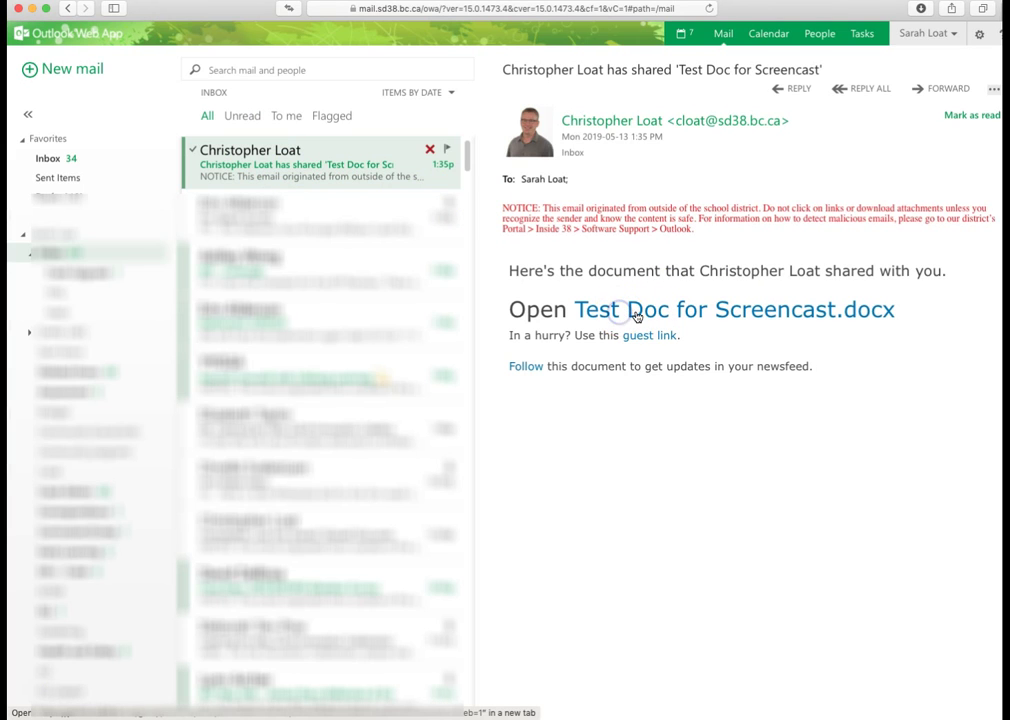
left_click(637, 315)
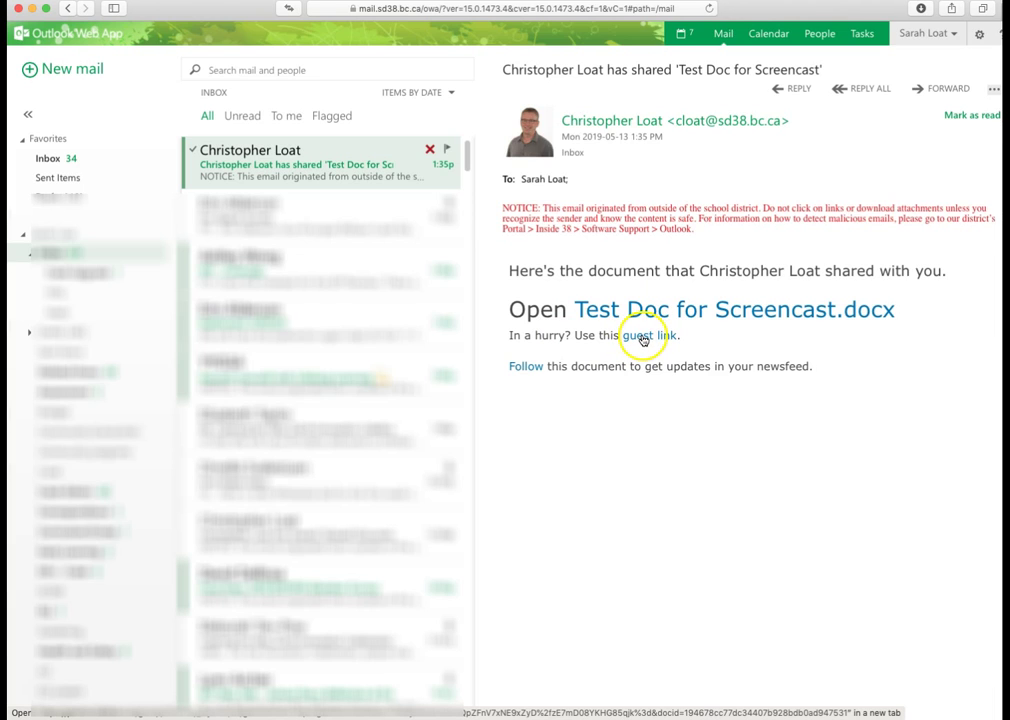
left_click(643, 339)
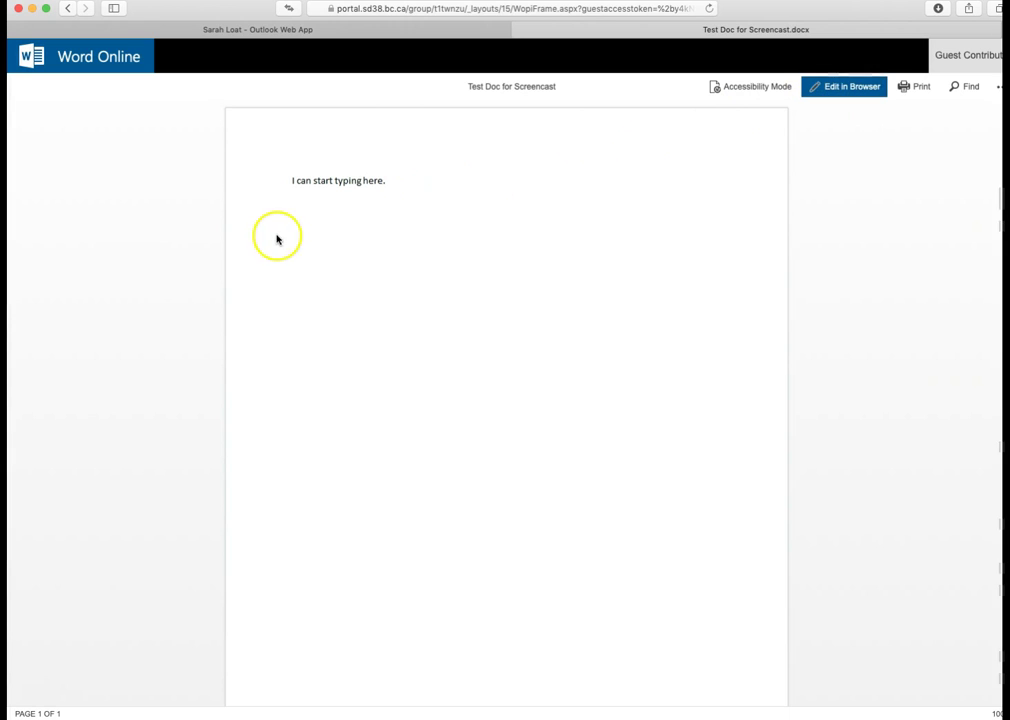
- In Edit in Browser mode, add 'AFter clicking on 'Edit in Browser' I can edit the document.' below the first line, then close
triple_click(389, 181)
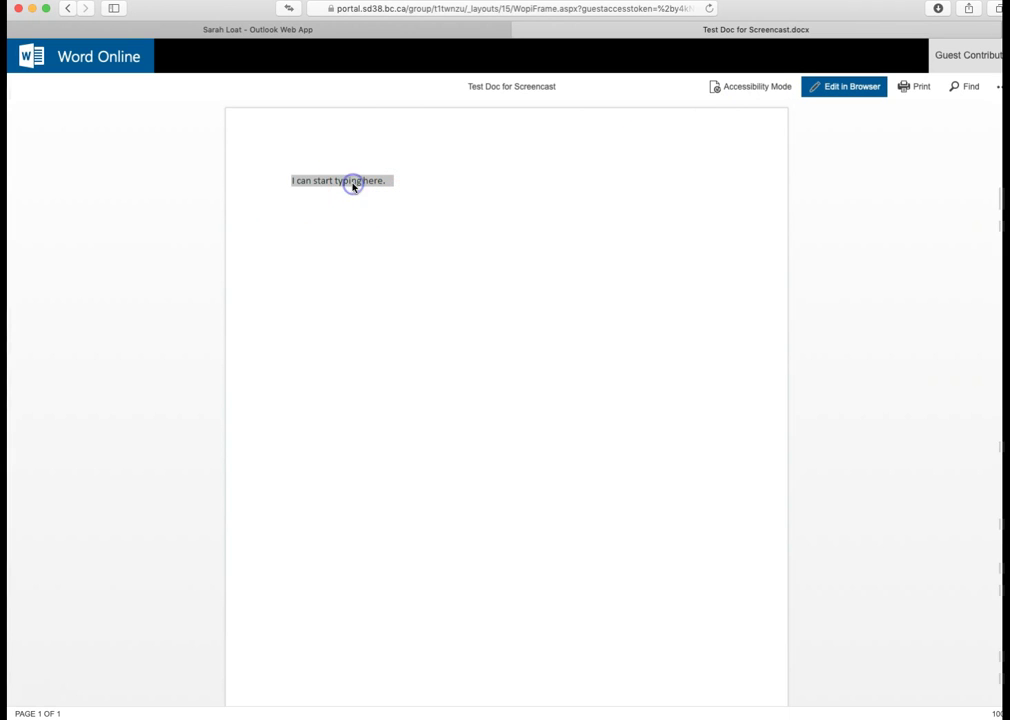
left_click(843, 87)
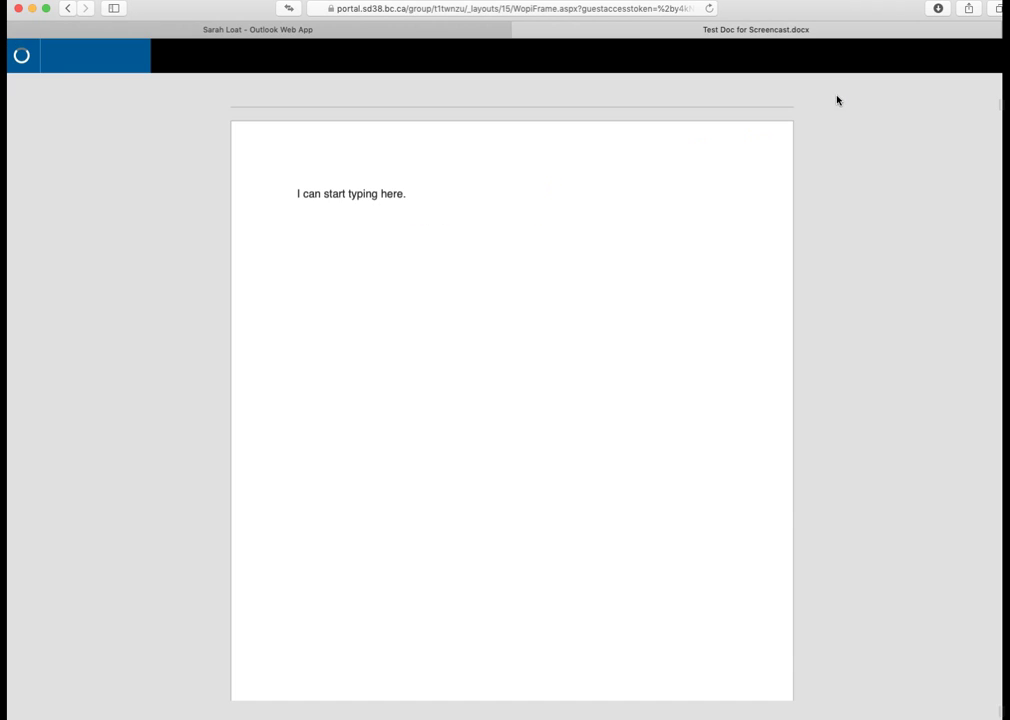
left_click(437, 194)
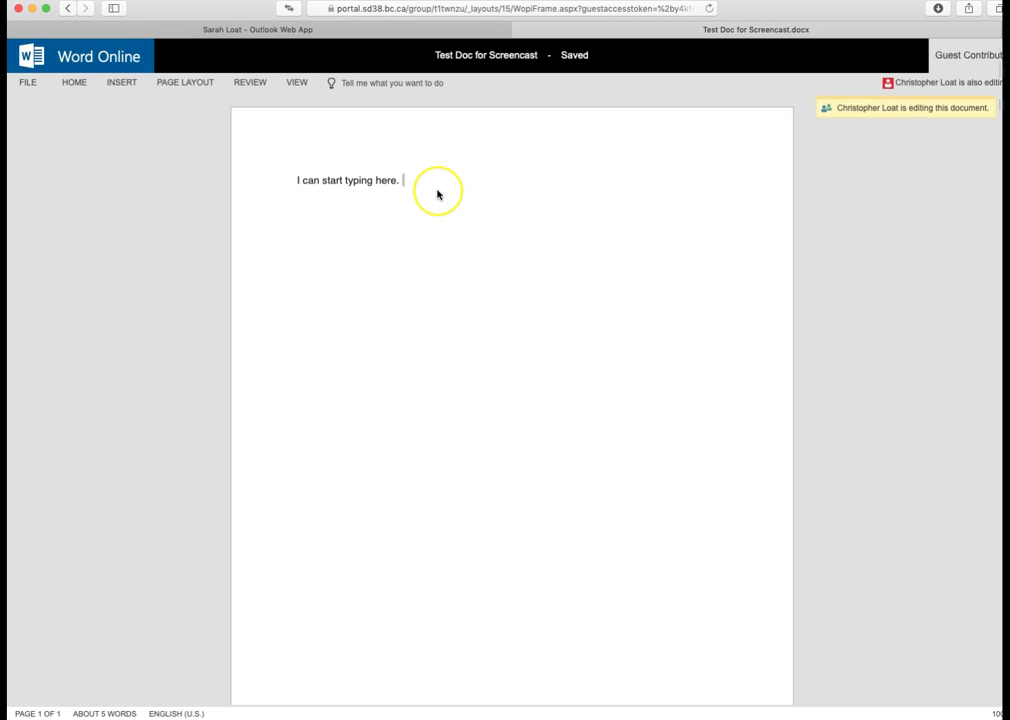
key("Return")
key("Return")
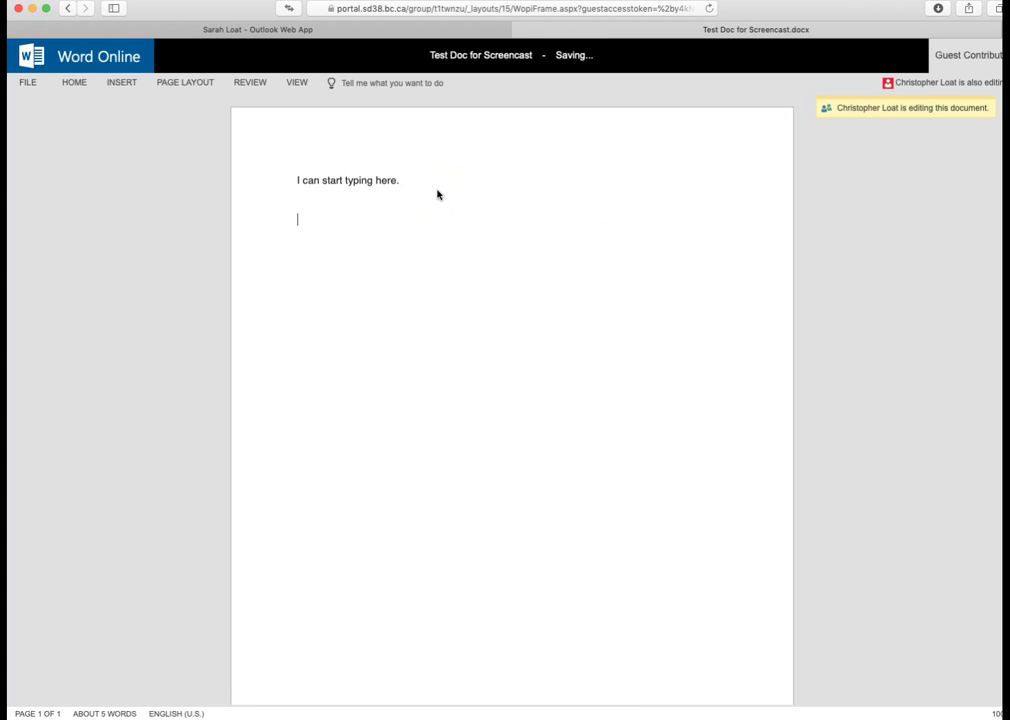
type("AFter clicking on 'Edit in Browser' I can edit the document.")
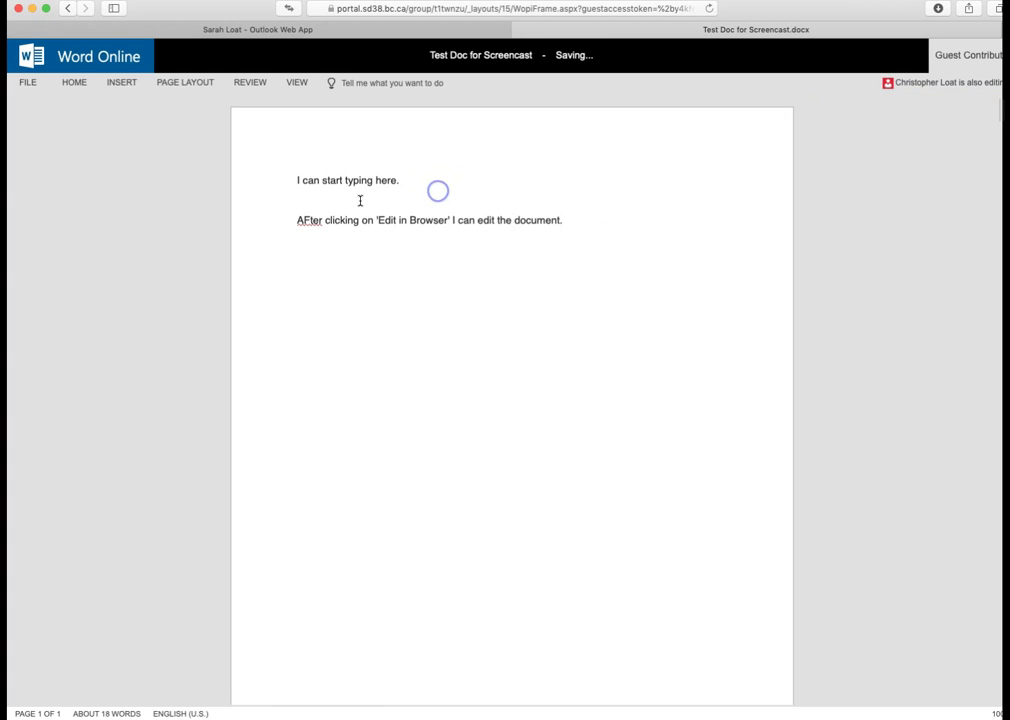
left_click(428, 205)
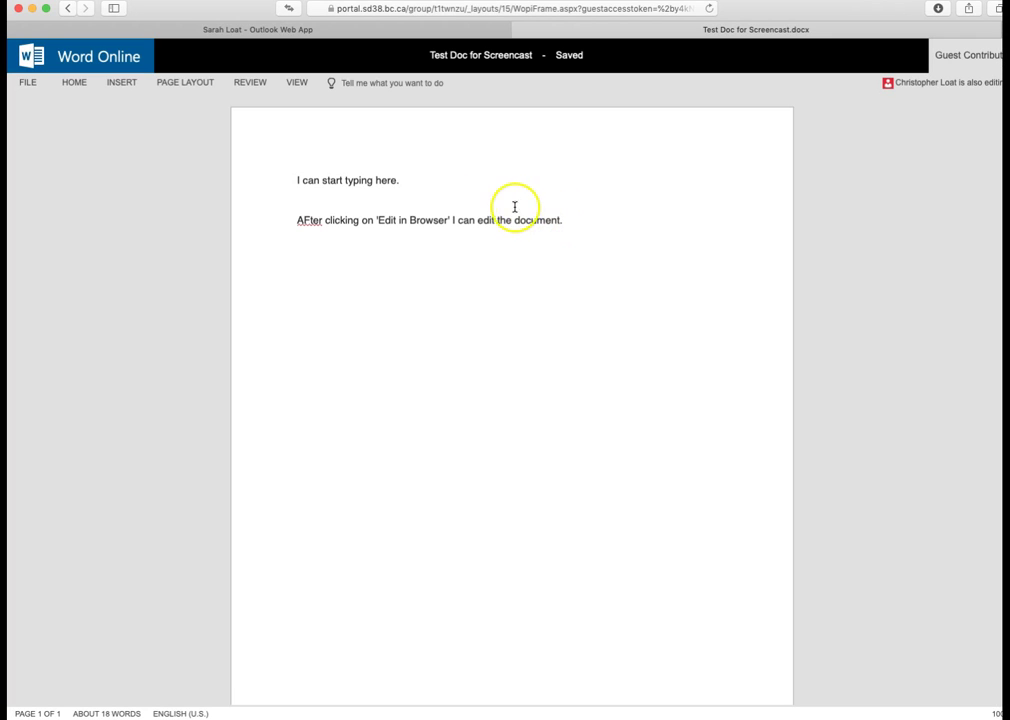
left_click(581, 223)
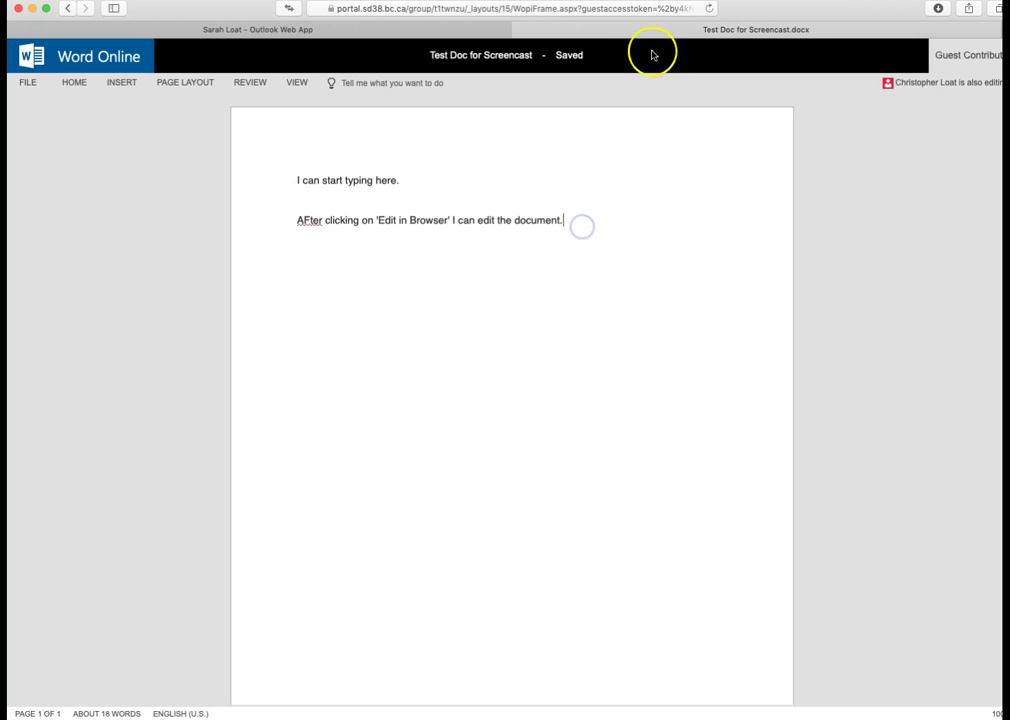
left_click(519, 30)
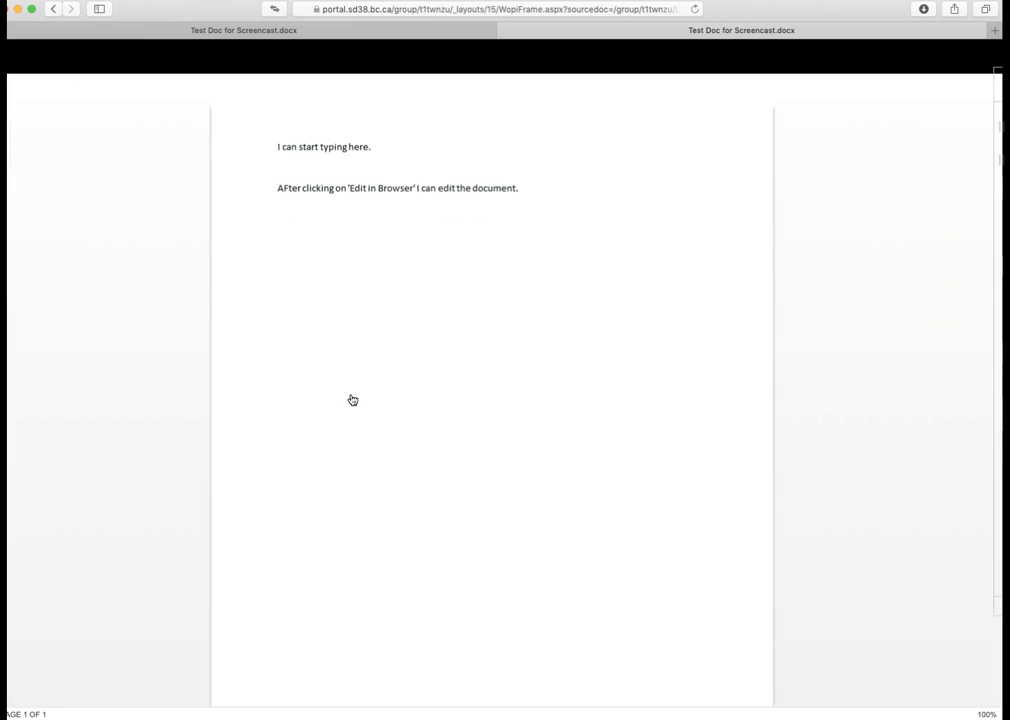
- Reopen Test Doc for Screencast from the Shared Documents list to see both paragraphs
left_click(349, 390)
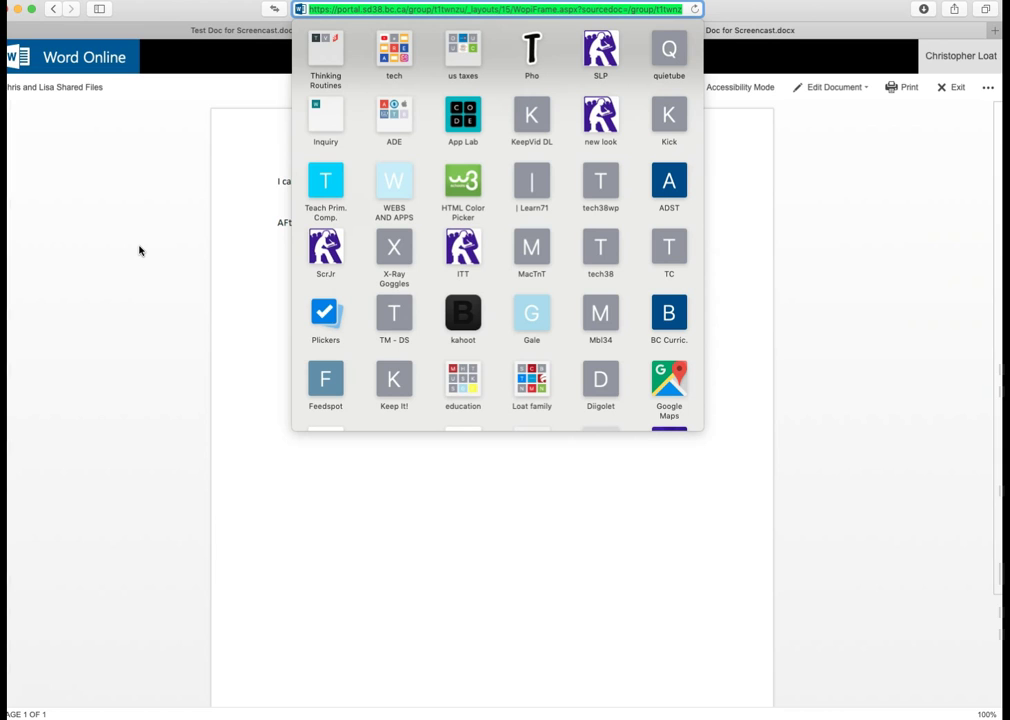
left_click(419, 482)
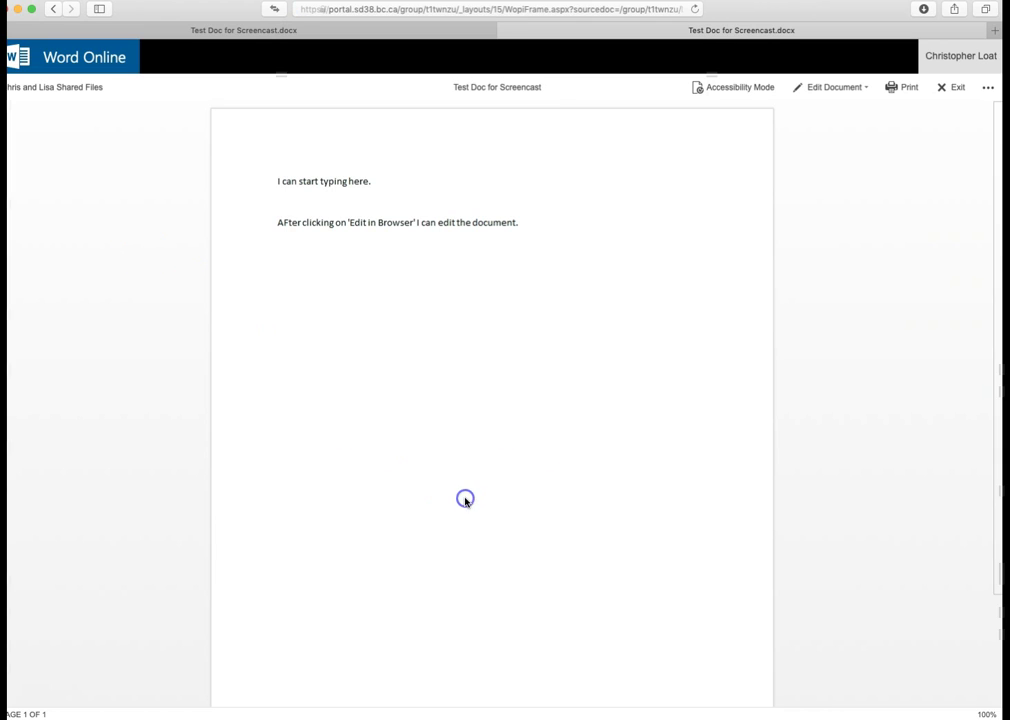
left_click(520, 13)
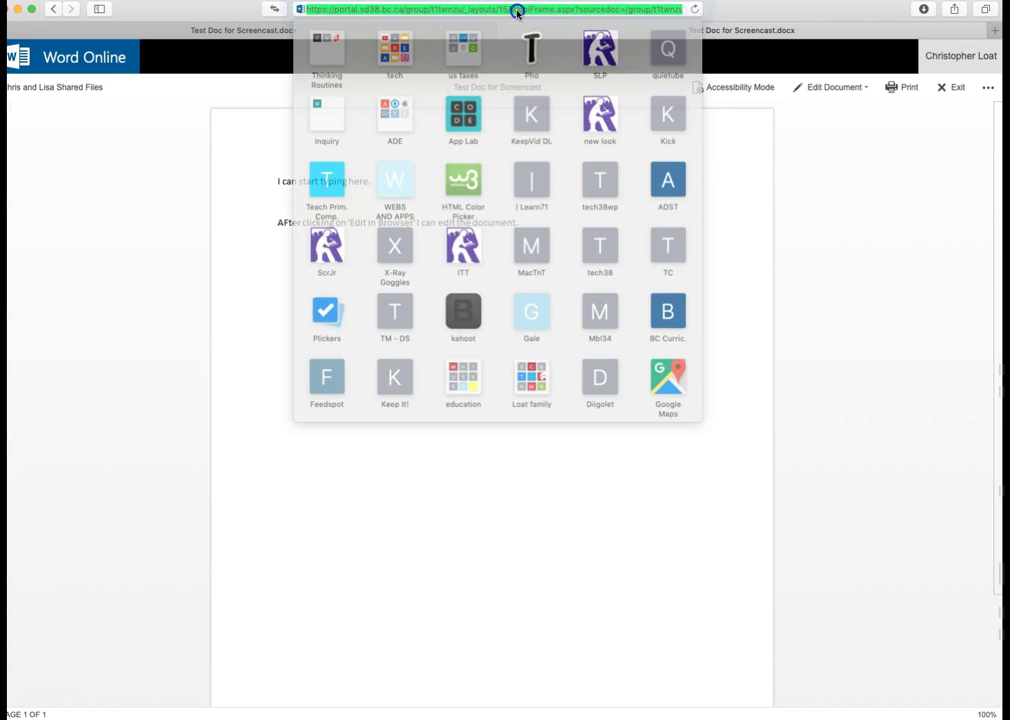